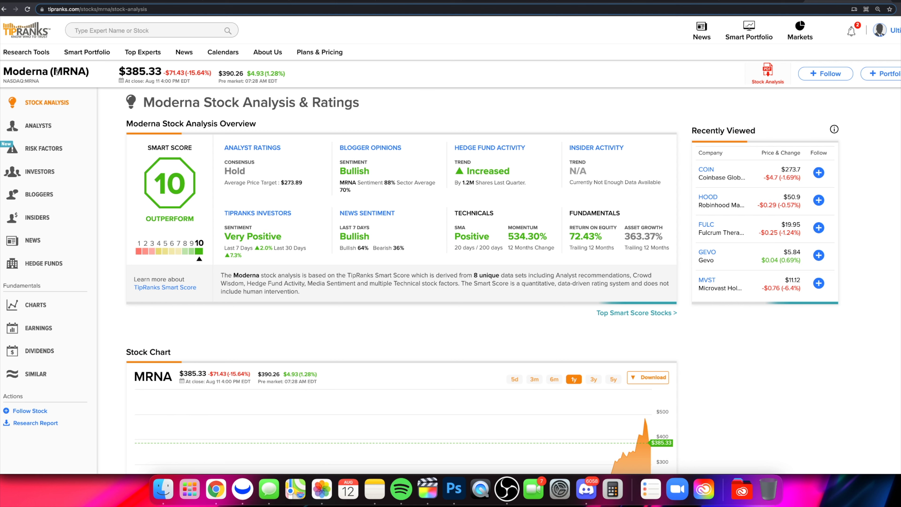
- Scroll Moderna's TipRanks overview, highlighting the MRNA ticker and its Smart Score of 10
drag(52, 71, 84, 71)
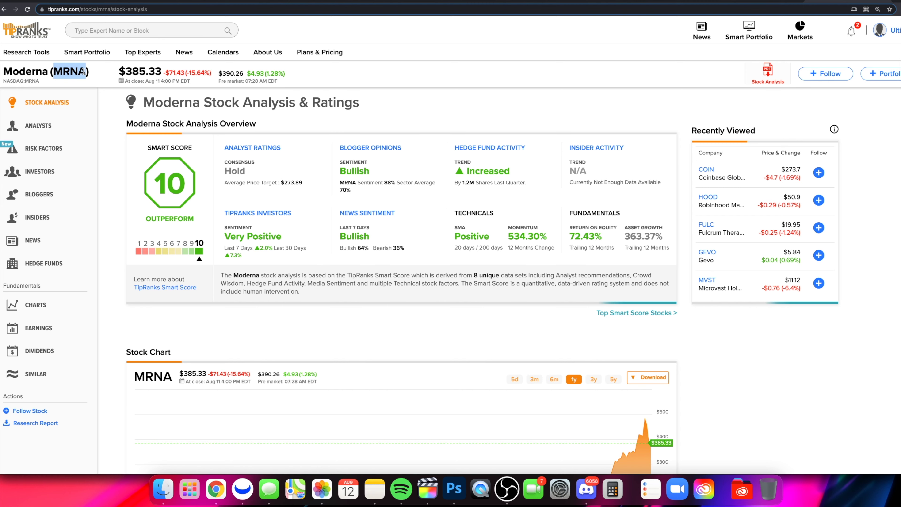
scroll(76, 71, down, 1)
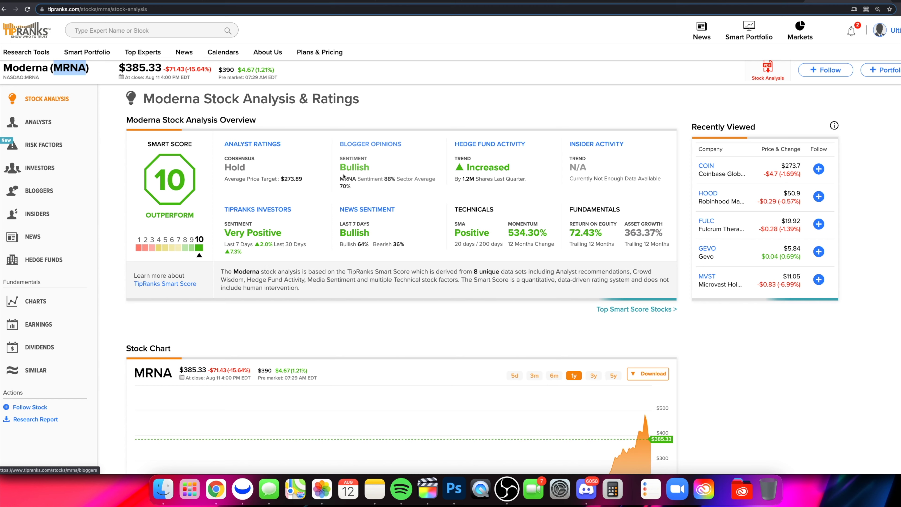
scroll(399, 152, down, 2)
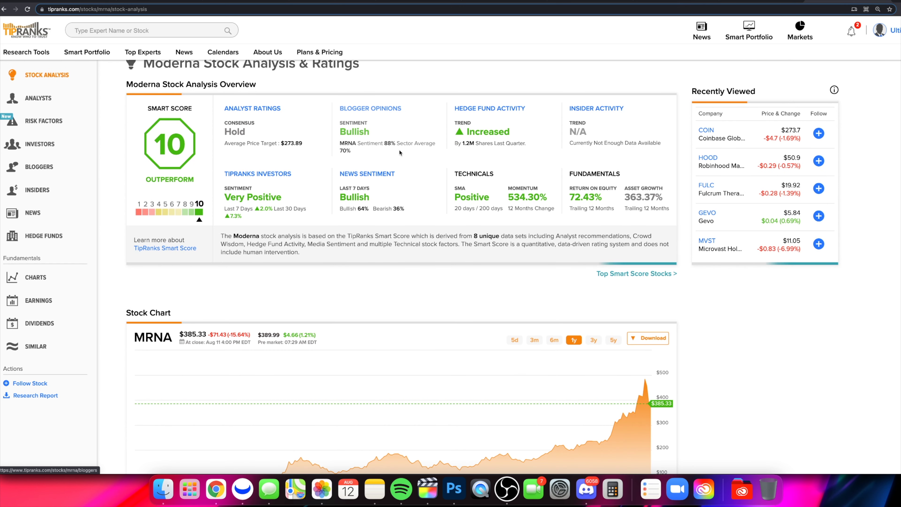
scroll(399, 153, down, 2)
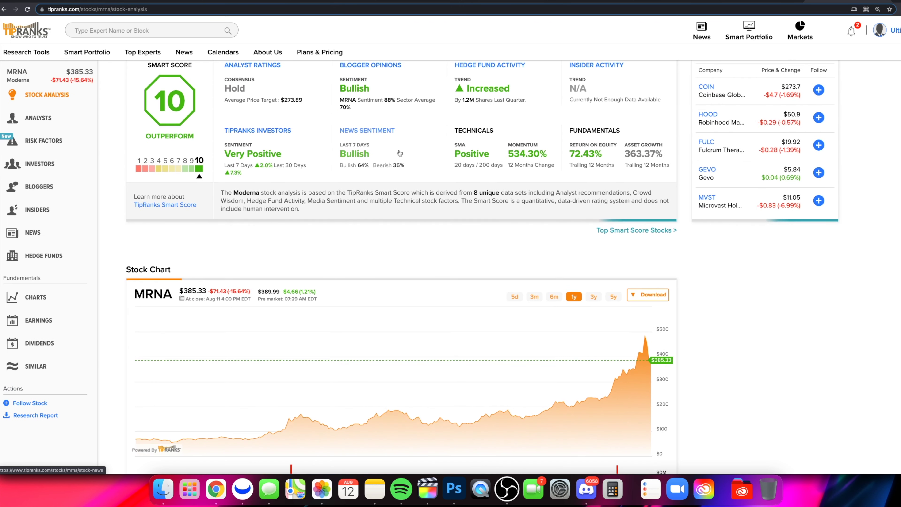
scroll(398, 154, down, 2)
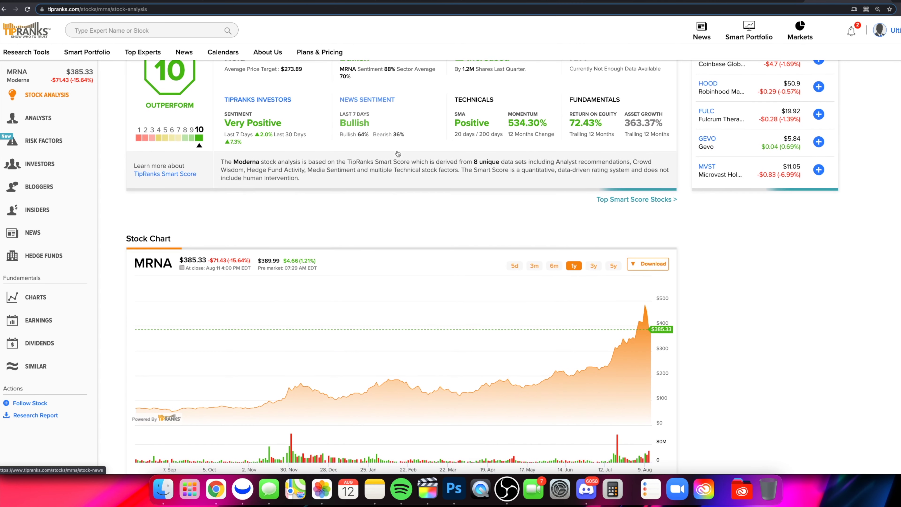
scroll(397, 153, down, 3)
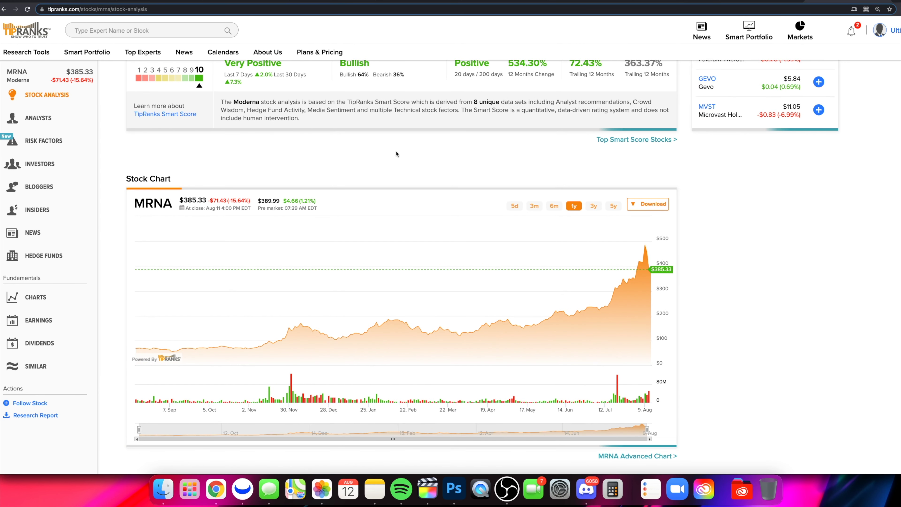
scroll(397, 153, up, 10)
double_click(170, 183)
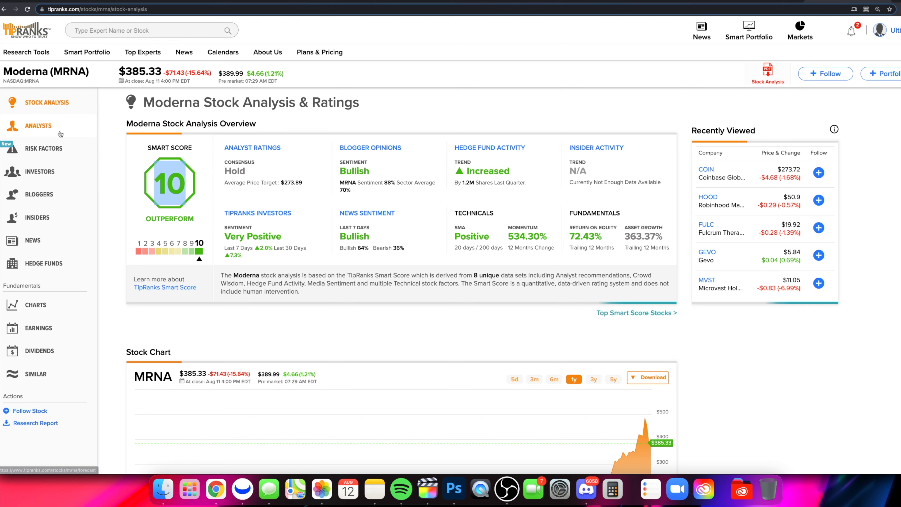
- Open the analyst forecasts and review targets like Goldman Sachs 461.00 and Jefferies $425.00
click(39, 125)
scroll(515, 193, down, 5)
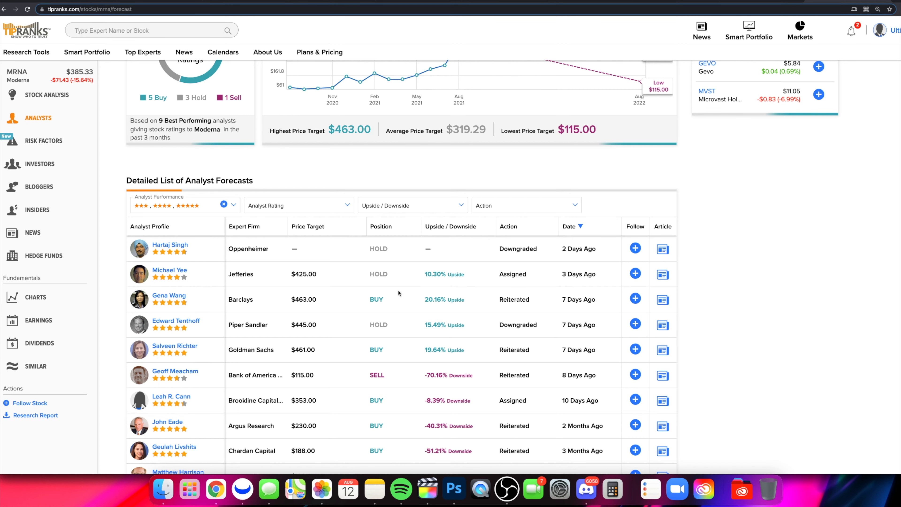
scroll(461, 320, up, 1)
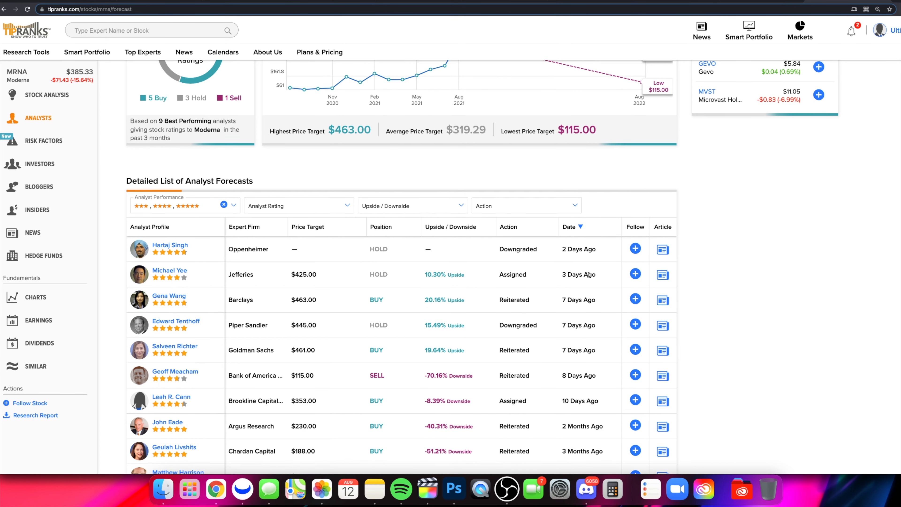
scroll(321, 350, down, 1)
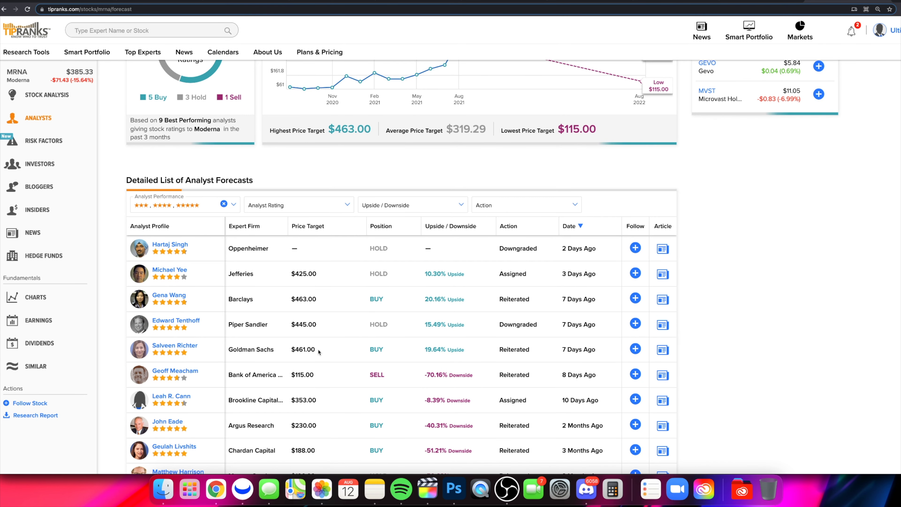
double_click(312, 350)
triple_click(312, 273)
click(309, 299)
scroll(467, 303, up, 5)
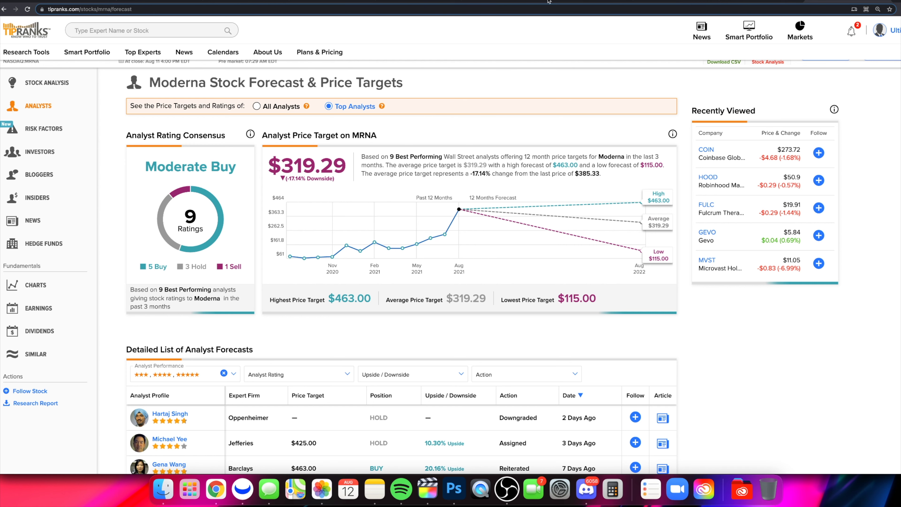
- Read down the Reuters story on the EU studying new Pfizer and Moderna vaccine side effects
click(562, 2)
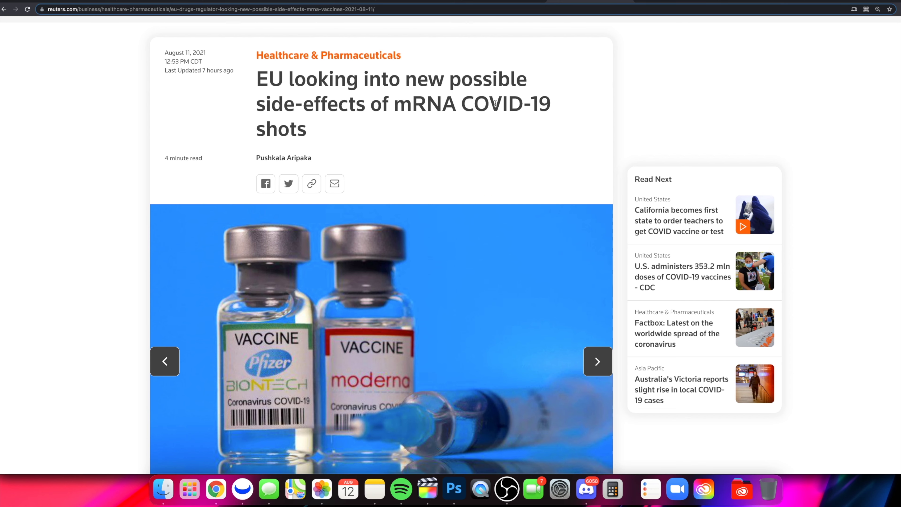
scroll(360, 141, down, 6)
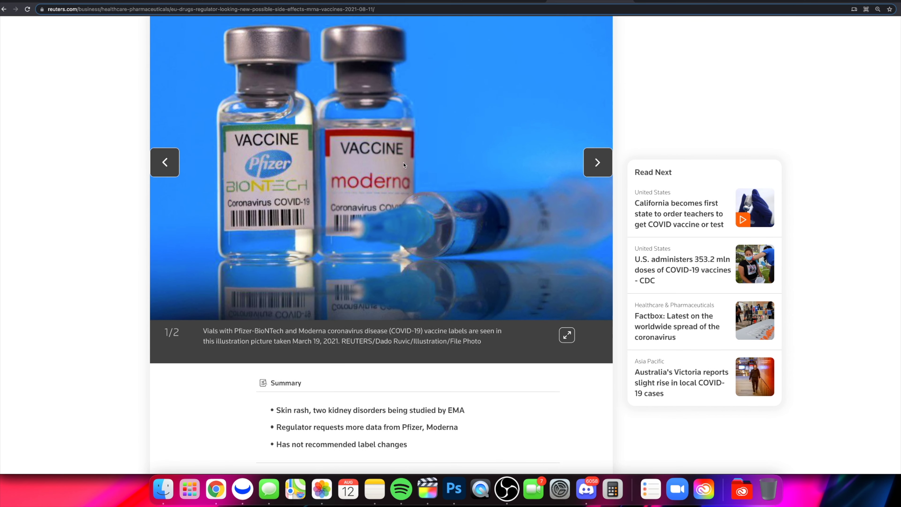
scroll(408, 165, down, 5)
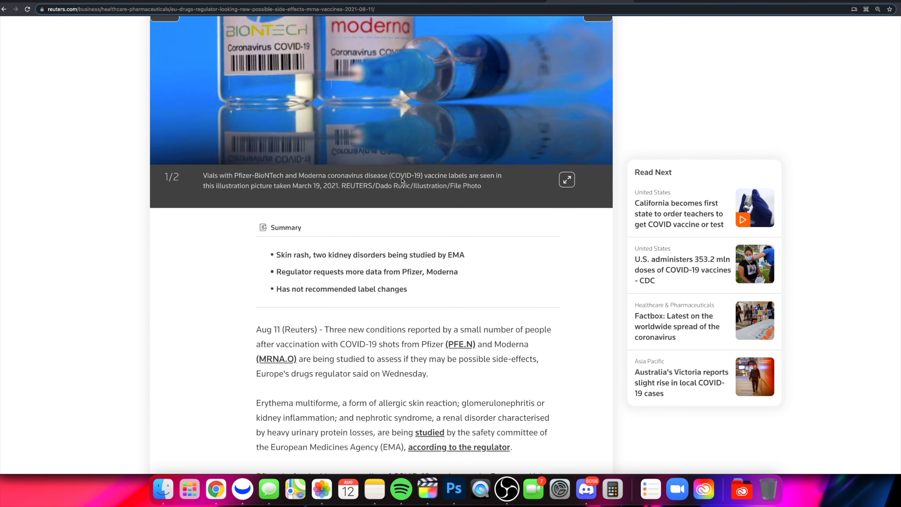
scroll(402, 180, down, 5)
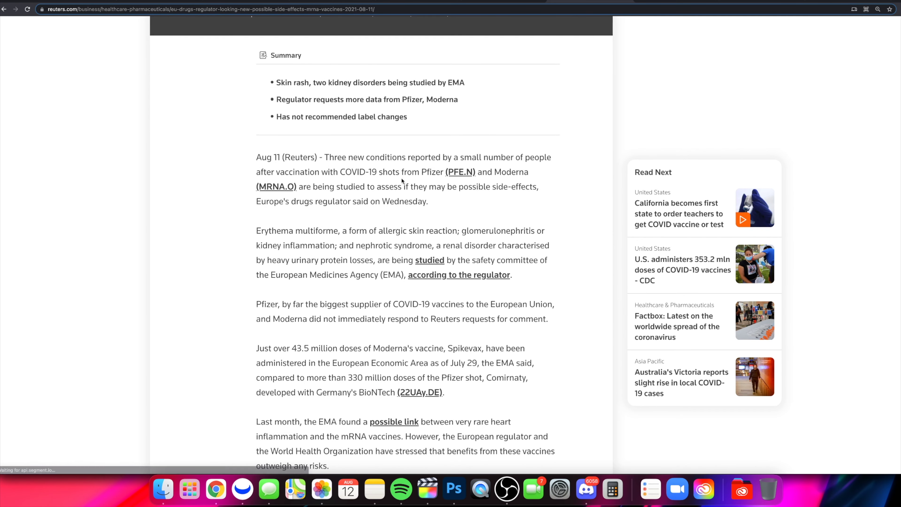
scroll(402, 181, down, 2)
scroll(402, 179, down, 2)
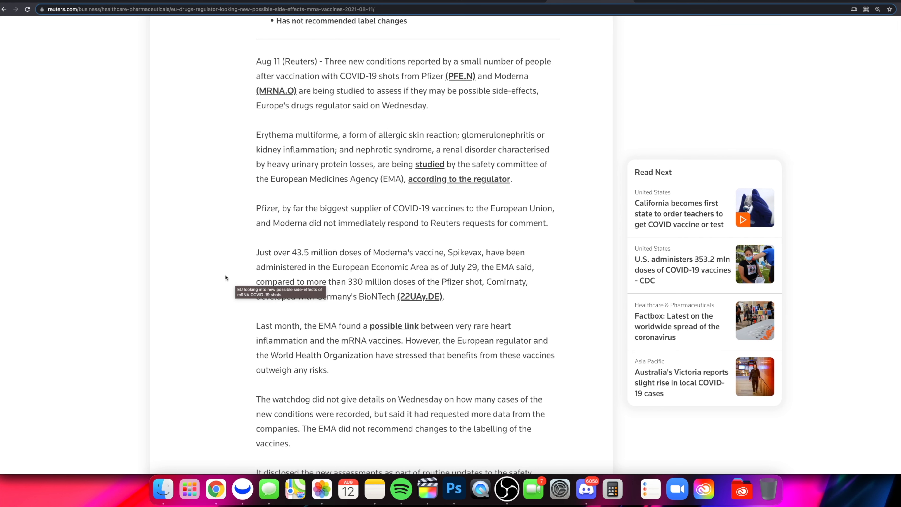
- Bring up the Webull MRNA daily chart and select an existing drawing on it
click(243, 497)
scroll(497, 268, up, 5)
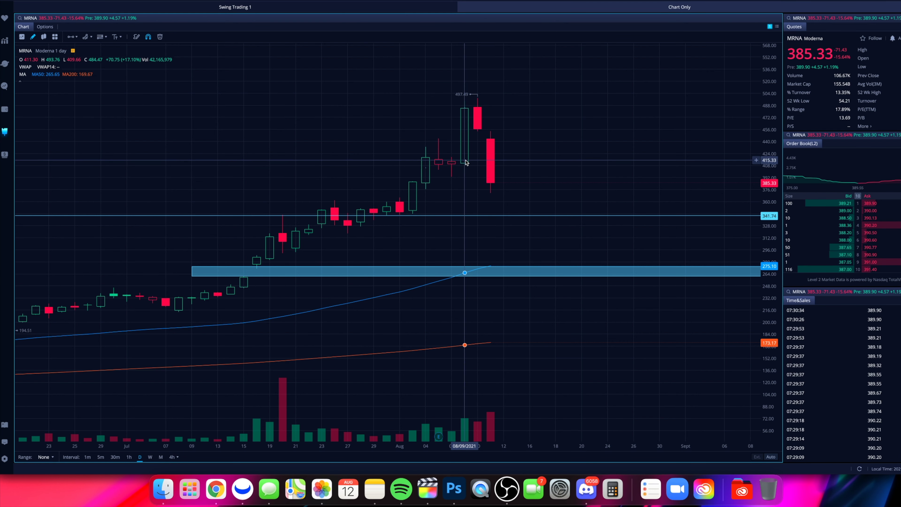
scroll(465, 164, down, 5)
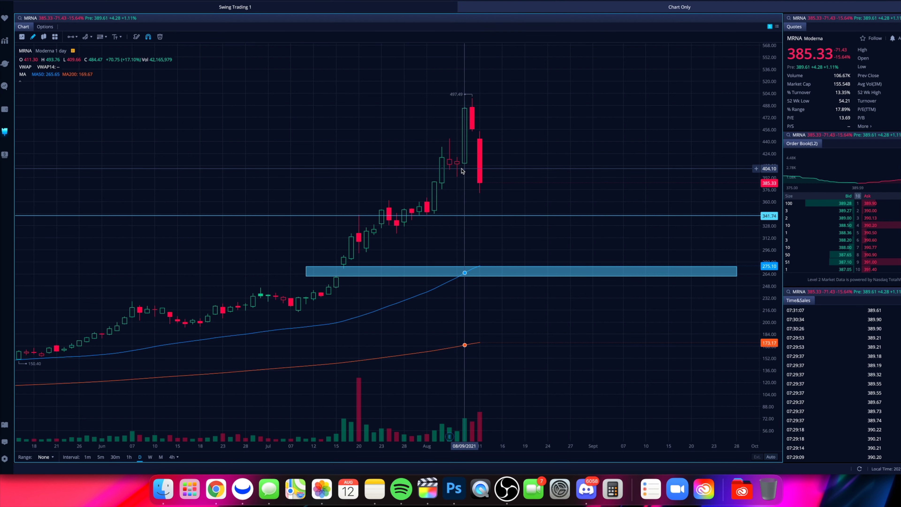
click(442, 168)
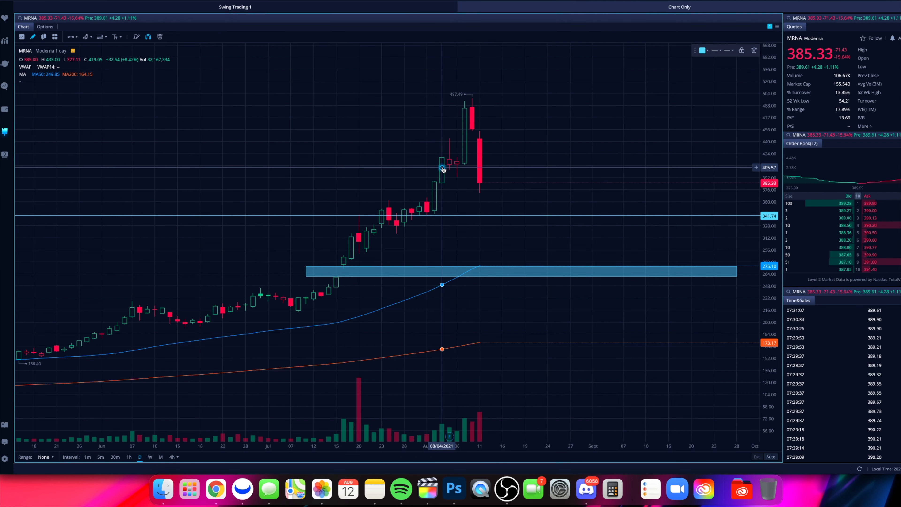
scroll(483, 185, up, 3)
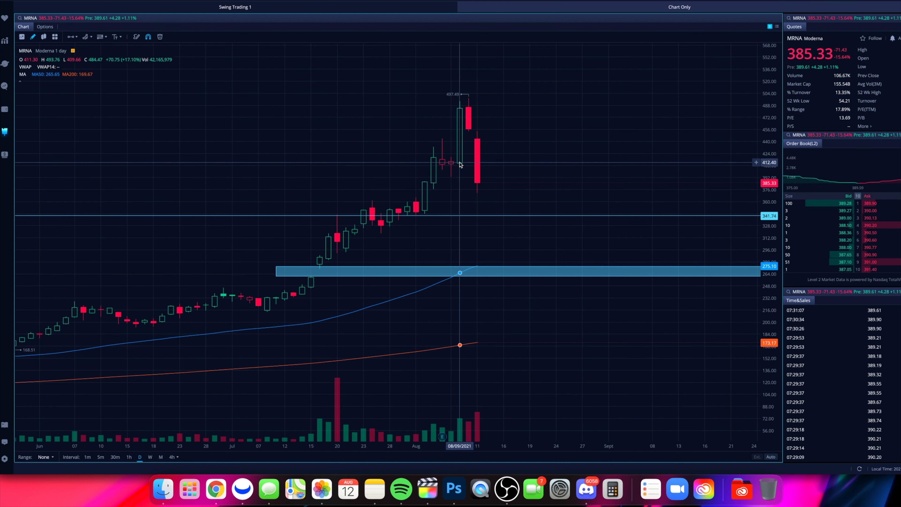
- Draw a trendline from the Aug 9 candle near 410 up to about 492
click(75, 36)
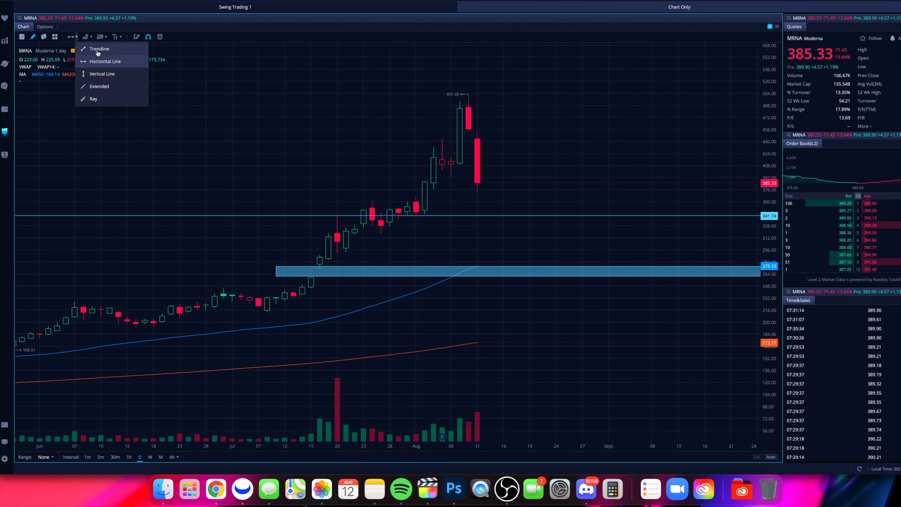
click(97, 50)
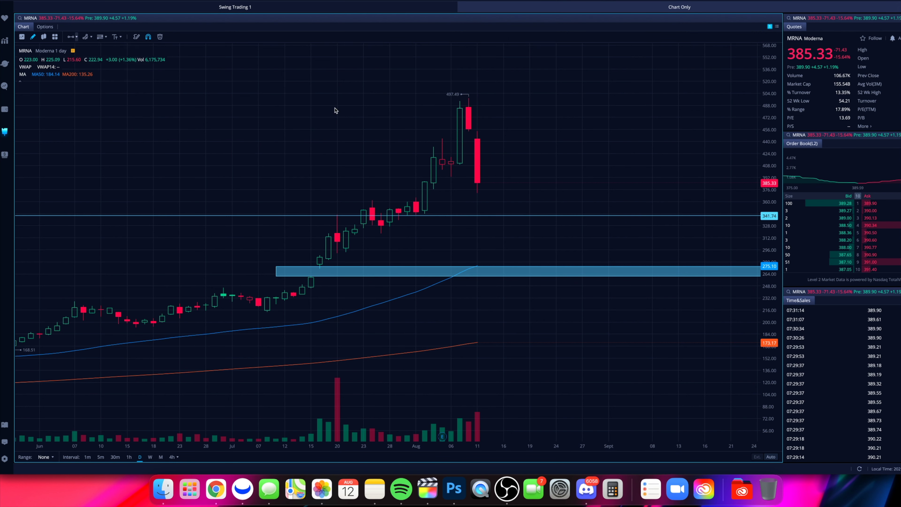
click(460, 163)
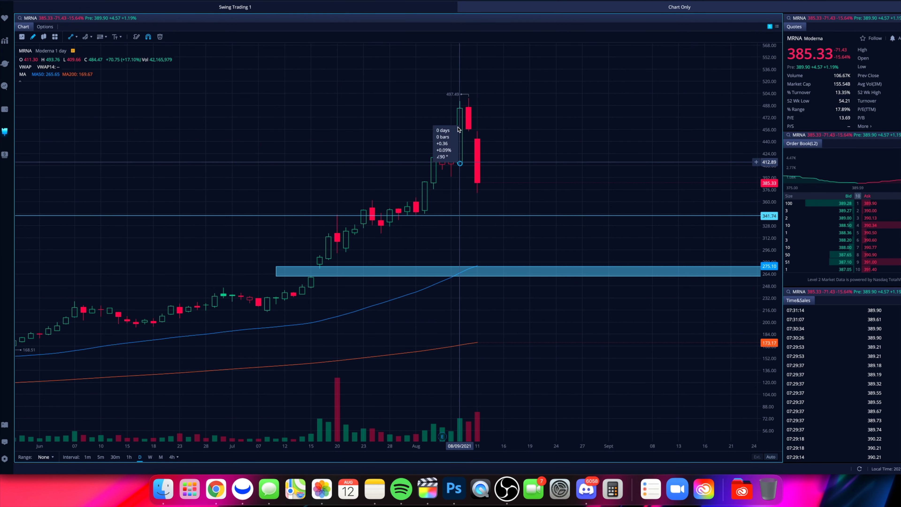
click(460, 102)
- Discard the measuring line, move MRNA from 5-minute to 1-hour bars, and list the shape tools
key(Escape)
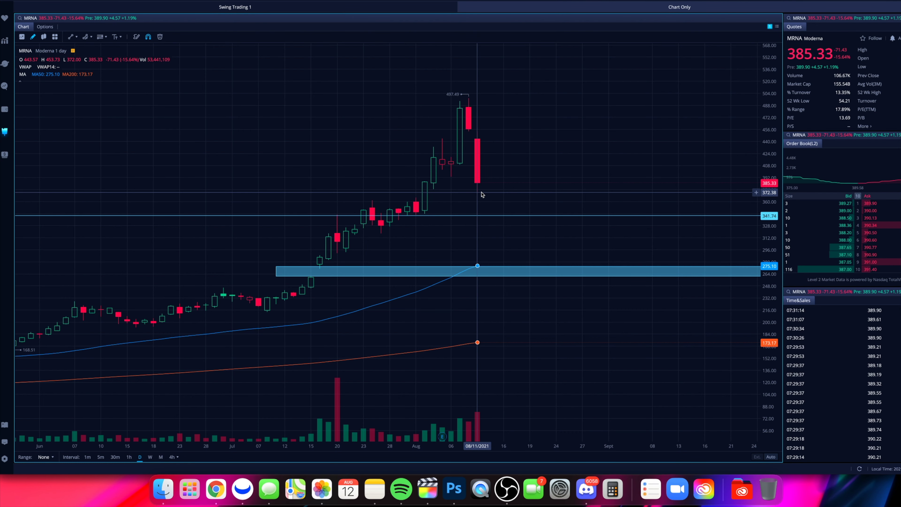
key(5)
scroll(458, 315, down, 5)
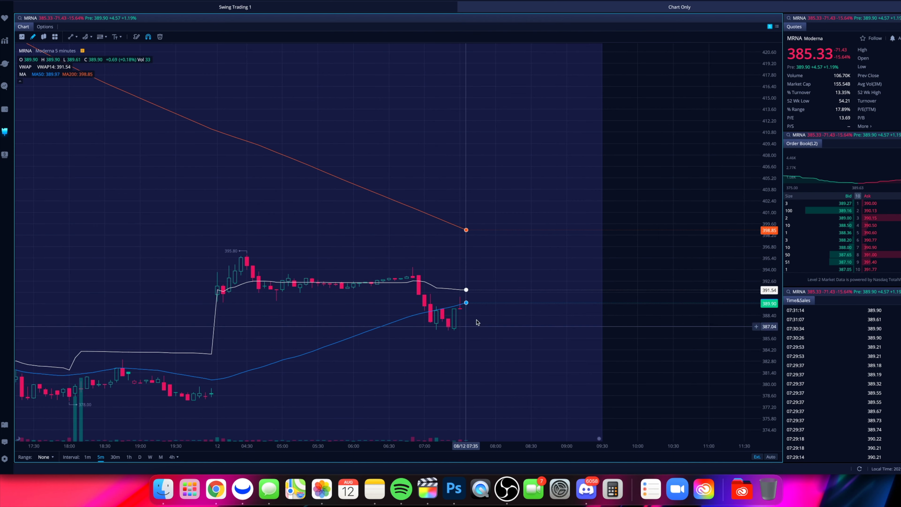
key(6)
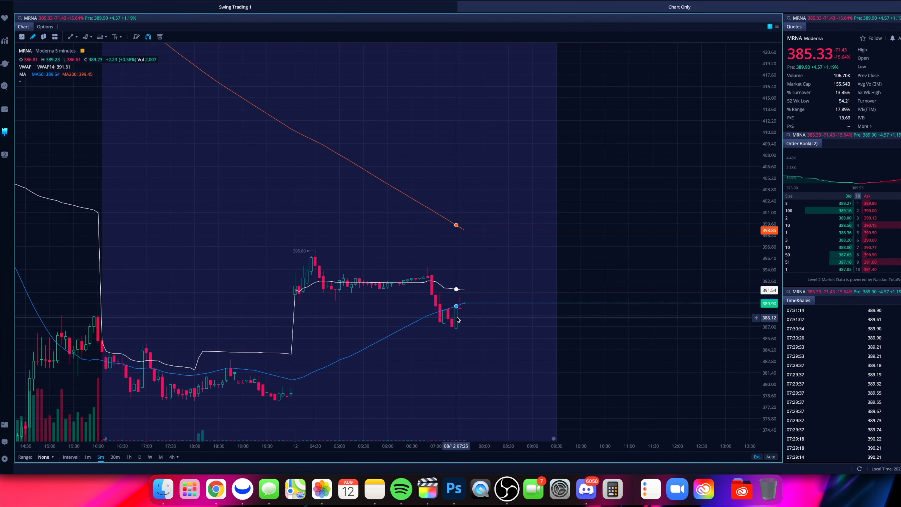
scroll(446, 243, up, 4)
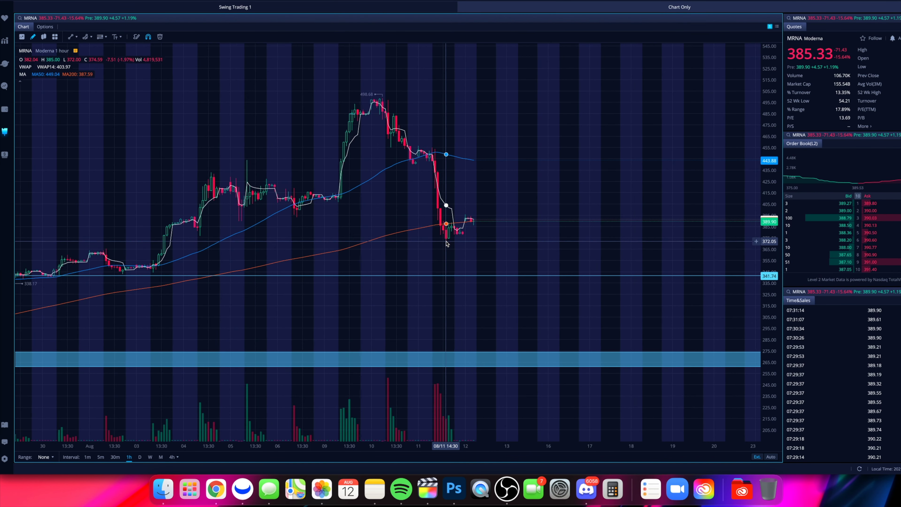
scroll(446, 243, down, 3)
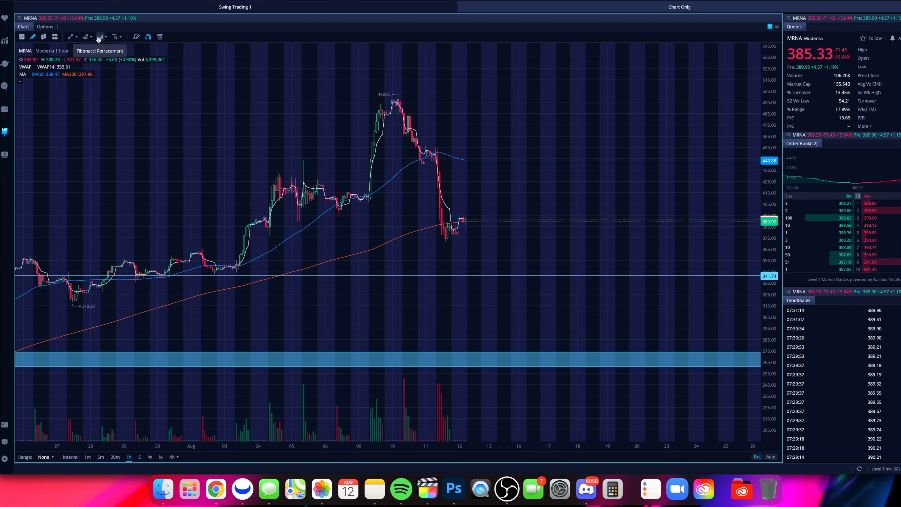
click(90, 37)
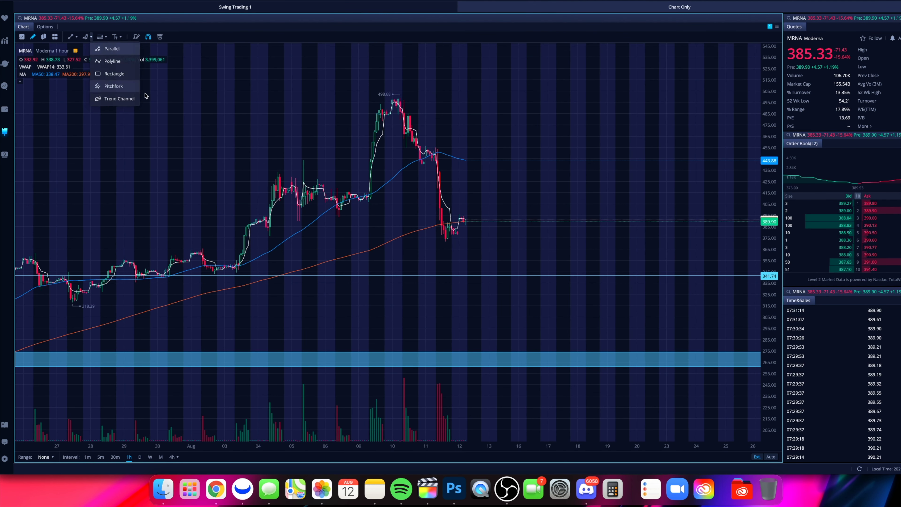
- Draw a rectangle around the Aug 11 selloff candles between about 371 and 390
click(108, 74)
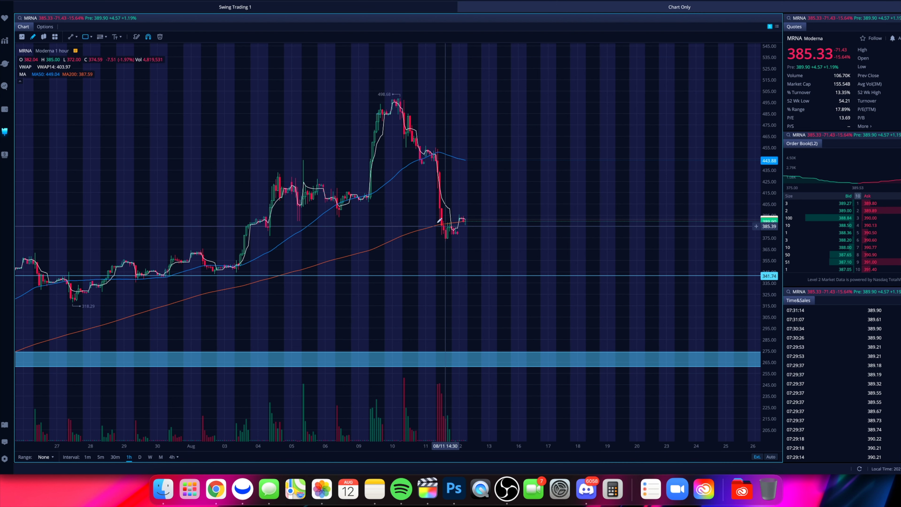
mouse_move(433, 222)
mouse_down()
mouse_move(440, 234)
mouse_move(479, 242)
mouse_up()
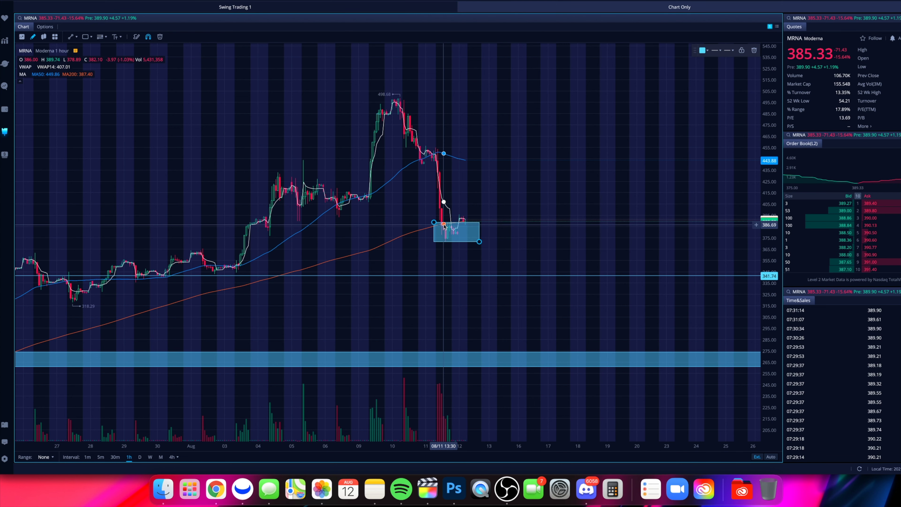
scroll(452, 229, up, 3)
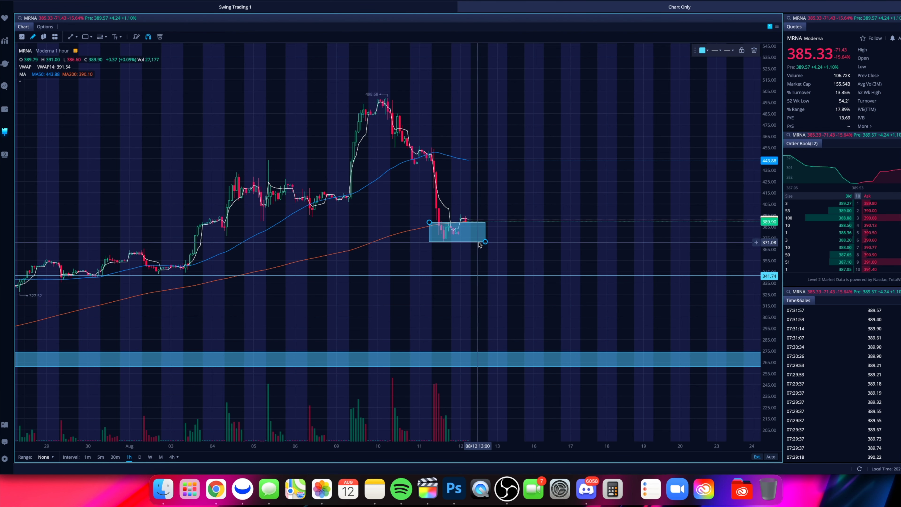
scroll(485, 277, down, 5)
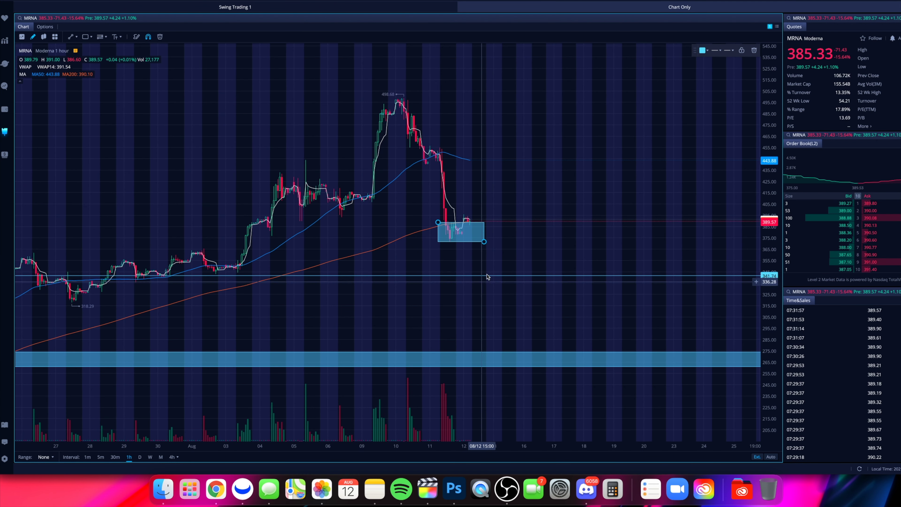
scroll(474, 276, down, 5)
mouse_move(222, 250)
mouse_down()
mouse_move(225, 282)
mouse_move(242, 292)
mouse_move(525, 303)
mouse_up()
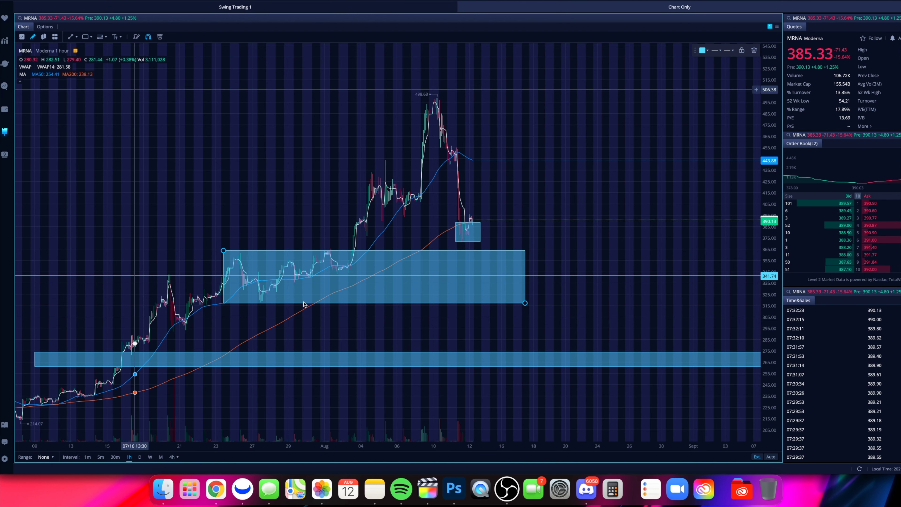
- Delete the wide late-July box and the small selloff box from the 1-hour chart
key(Delete)
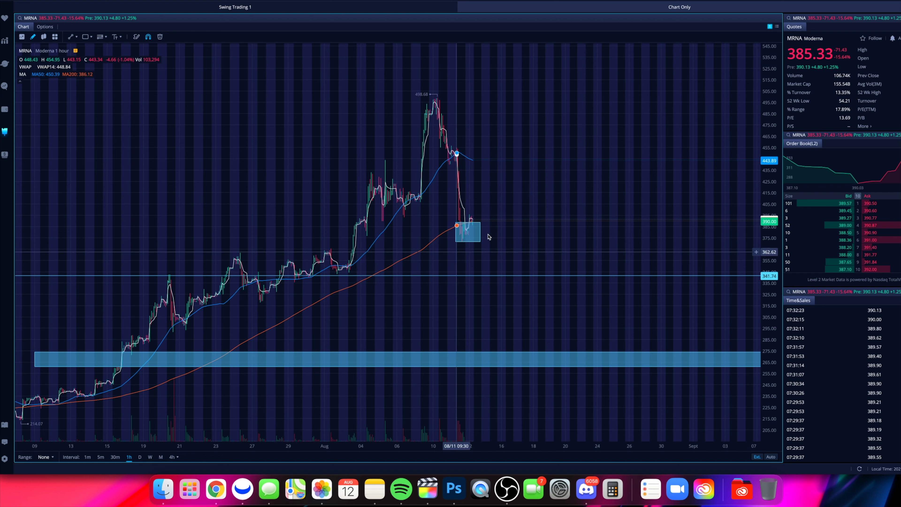
key(Delete)
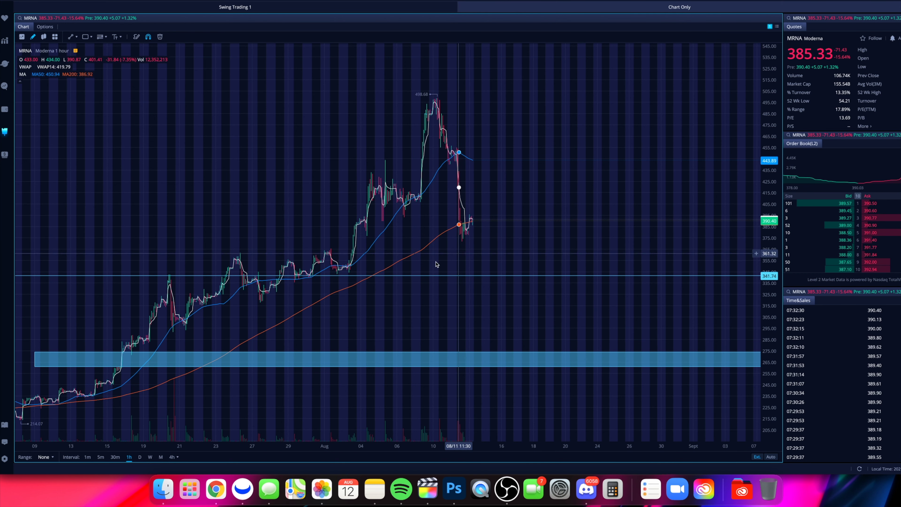
scroll(438, 315, up, 3)
scroll(439, 316, up, 4)
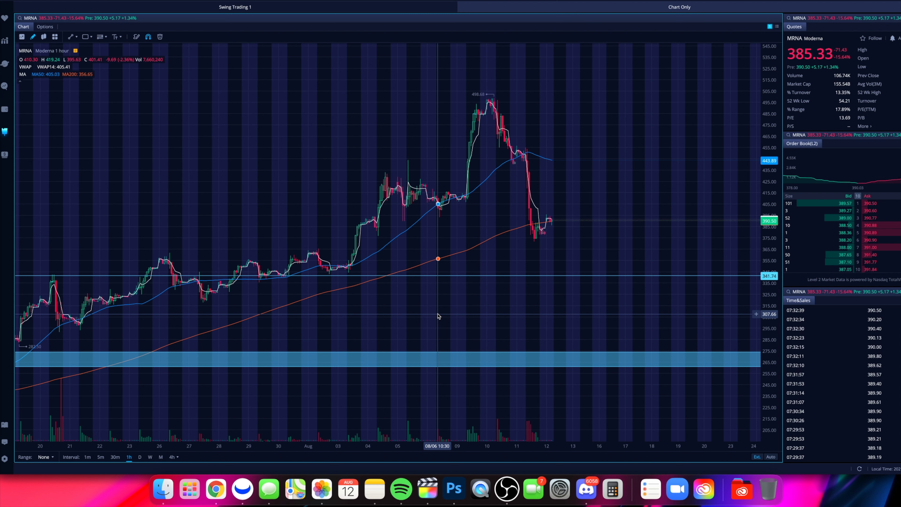
scroll(424, 314, down, 1)
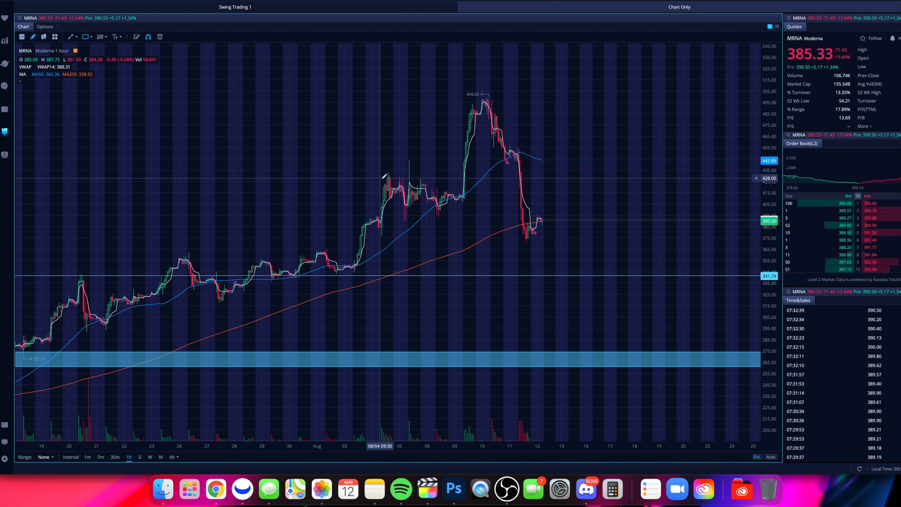
drag(383, 178, 545, 210)
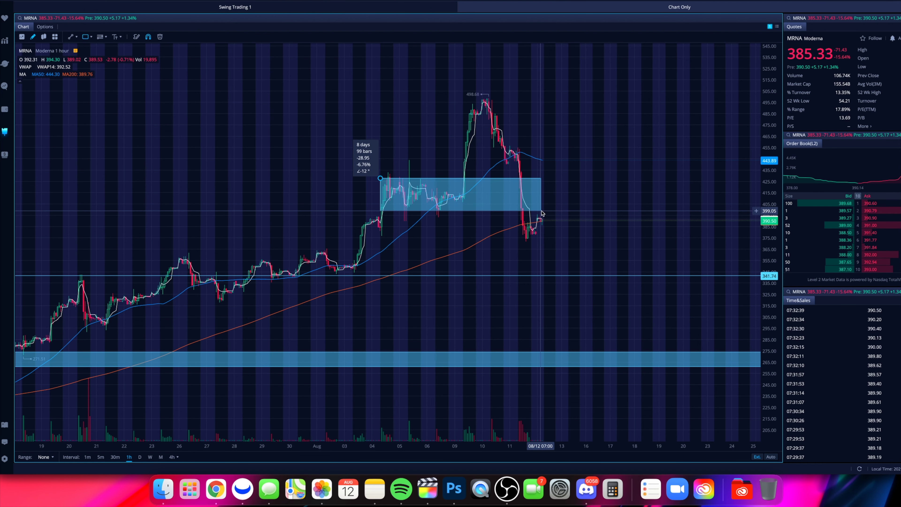
click(546, 206)
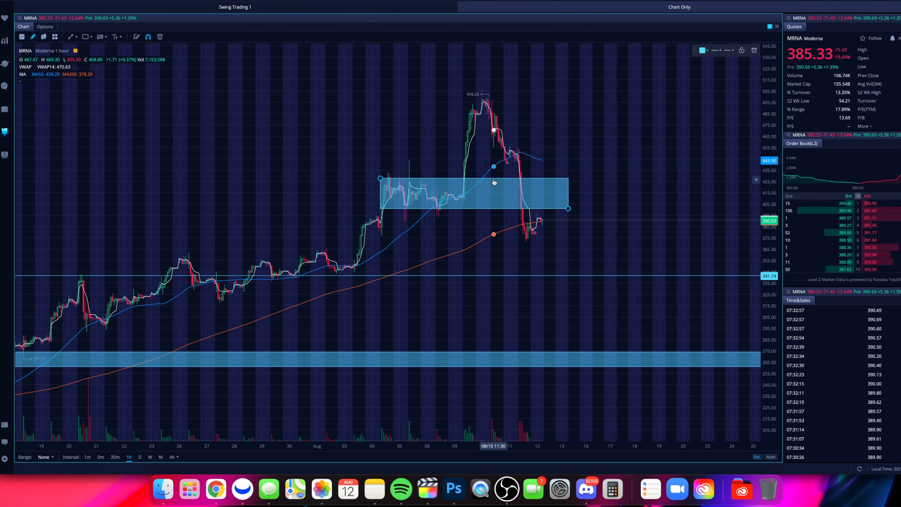
key(Delete)
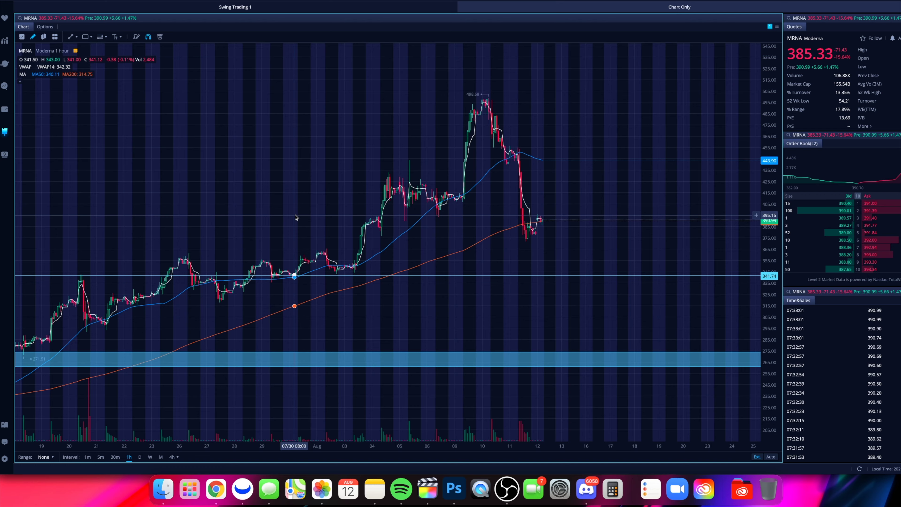
scroll(296, 217, down, 2)
scroll(296, 217, down, 2)
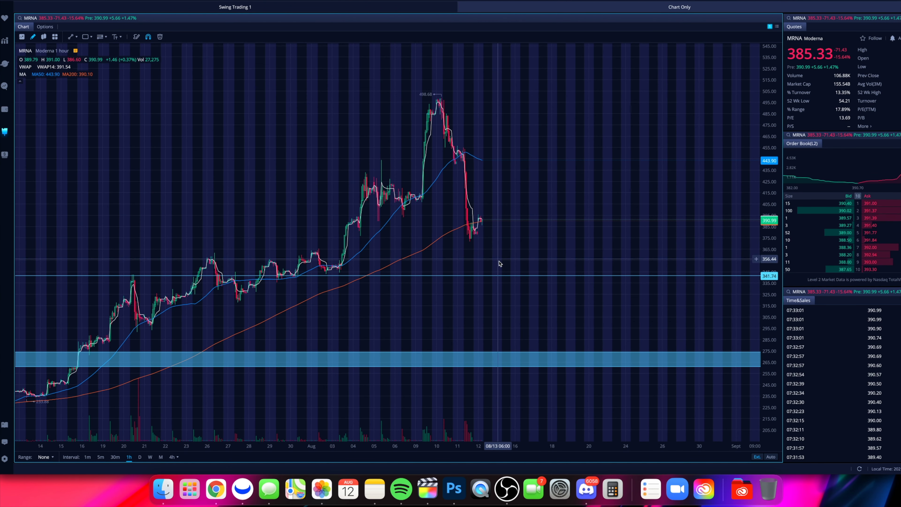
click(498, 275)
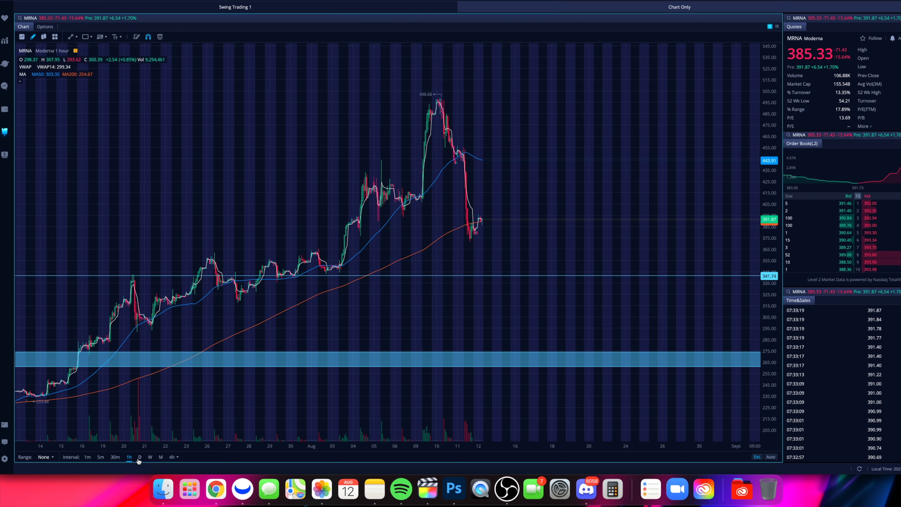
click(140, 457)
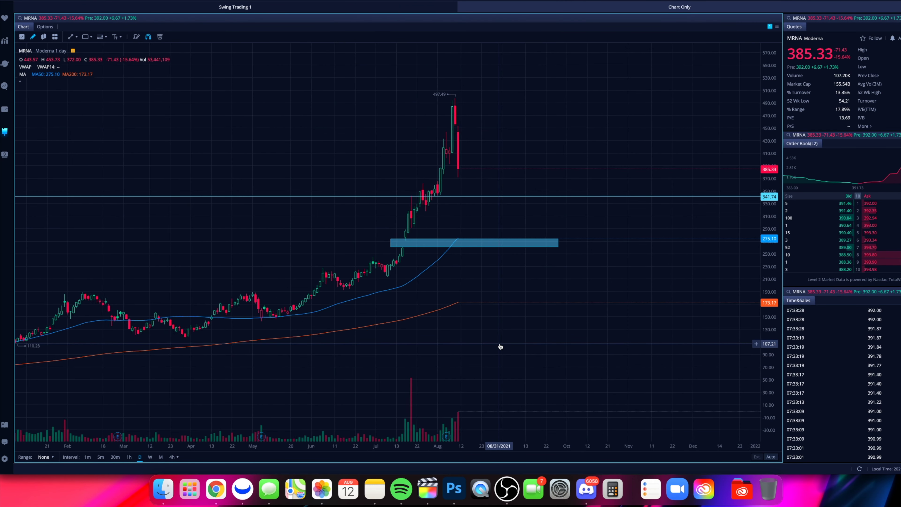
- Select the blue gap box near 265–275 and zoom the daily chart into recent months
click(390, 243)
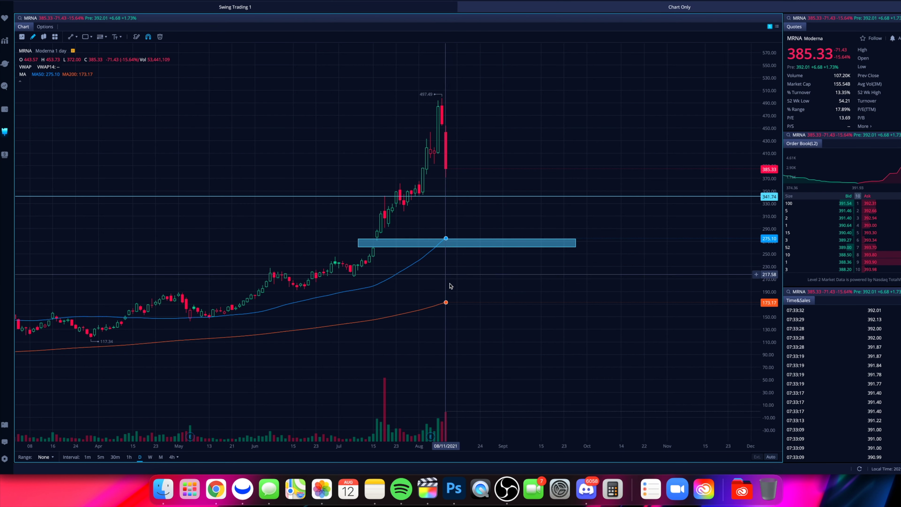
scroll(446, 297, up, 3)
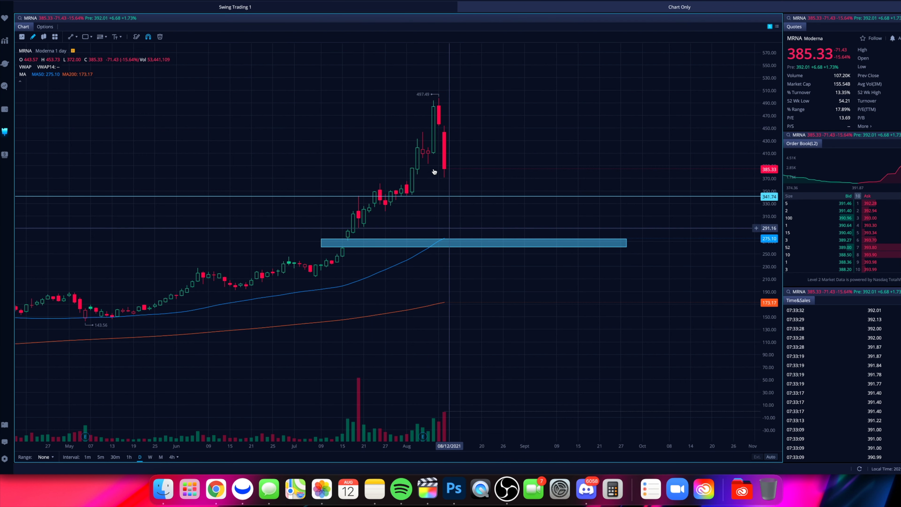
scroll(485, 196, up, 2)
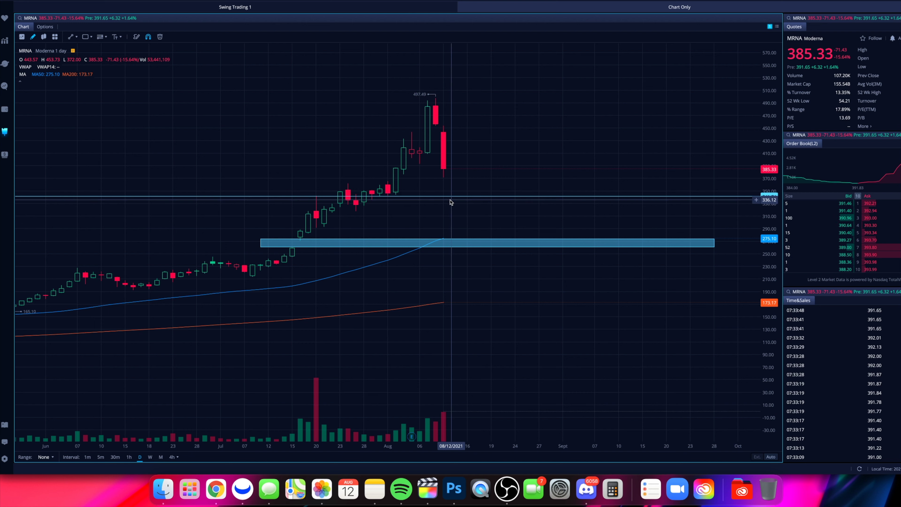
scroll(467, 210, up, 1)
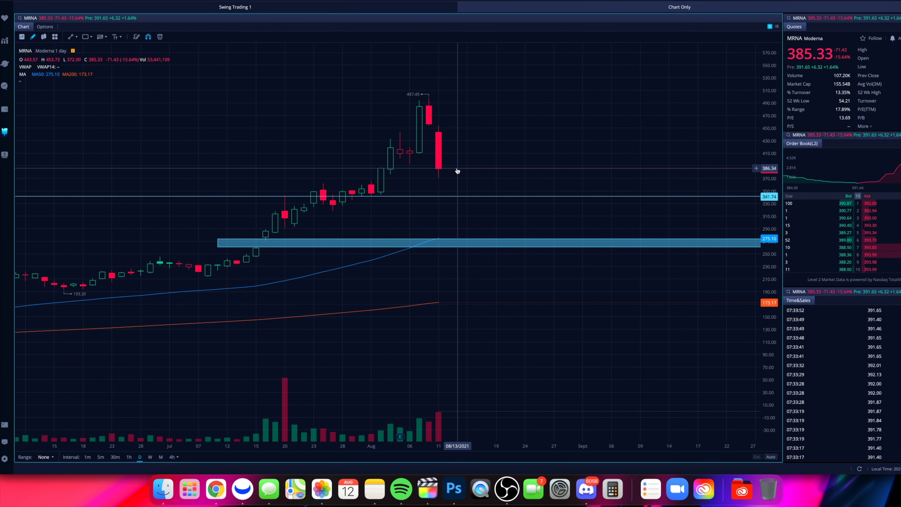
click(85, 37)
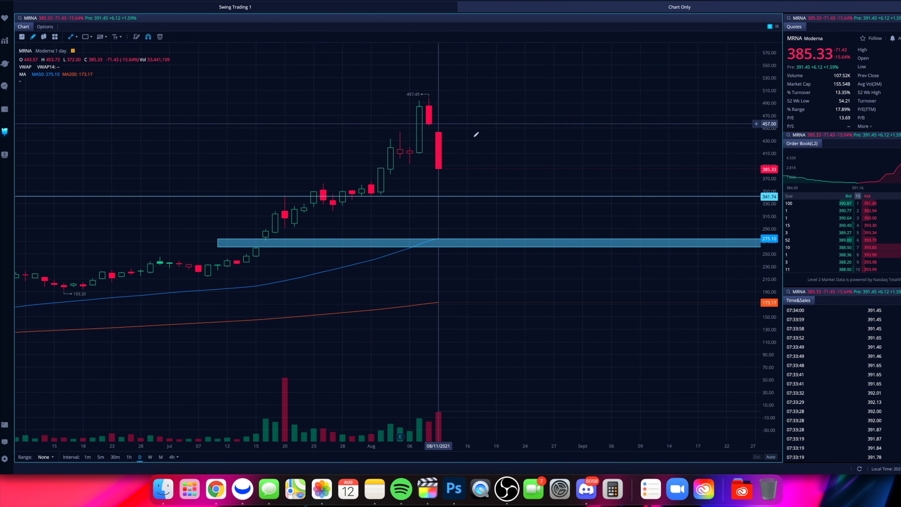
click(445, 133)
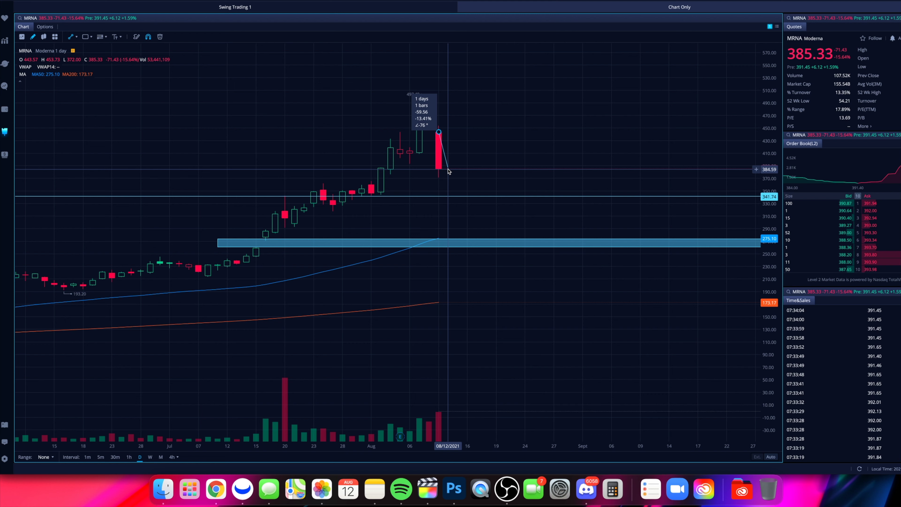
click(448, 169)
drag(439, 132, 435, 106)
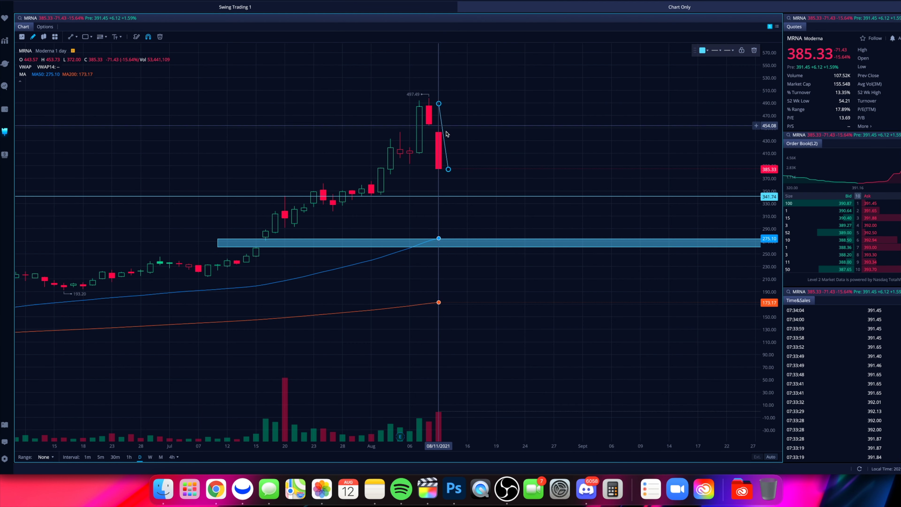
key(Delete)
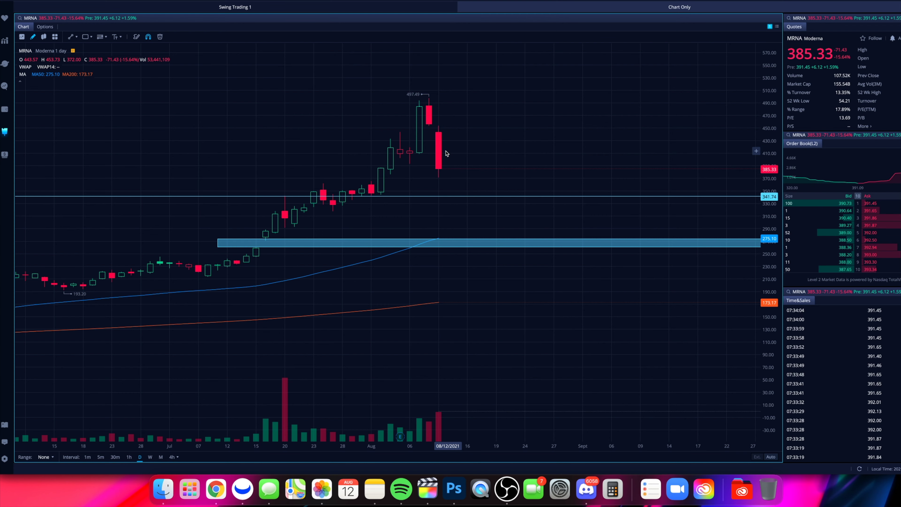
scroll(446, 158, down, 5)
scroll(446, 162, down, 8)
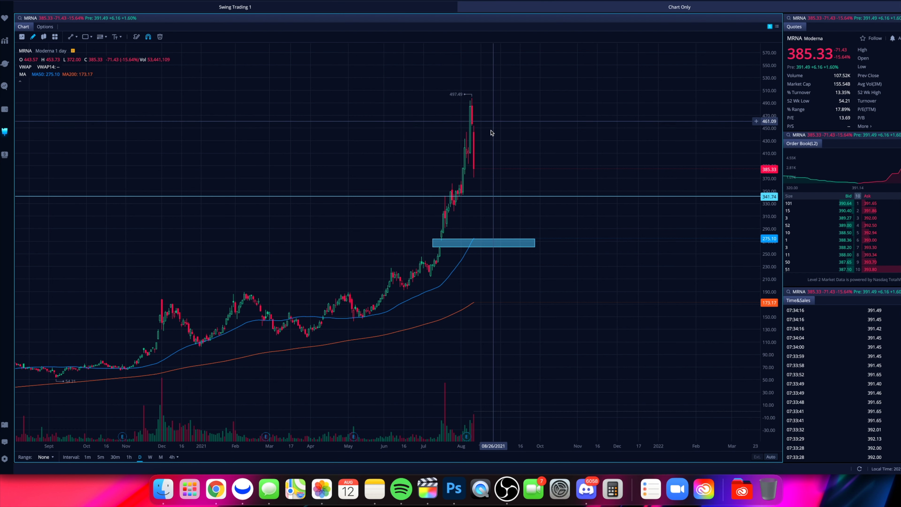
scroll(487, 140, up, 3)
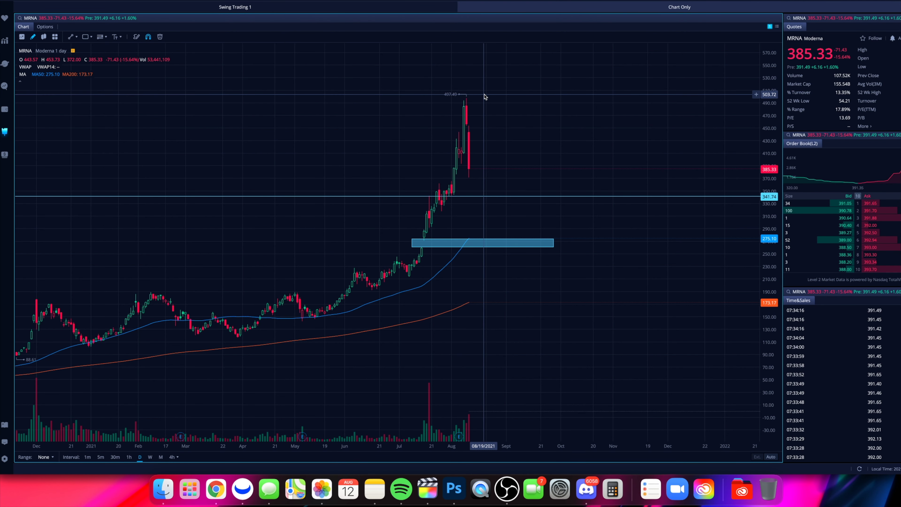
scroll(475, 142, up, 3)
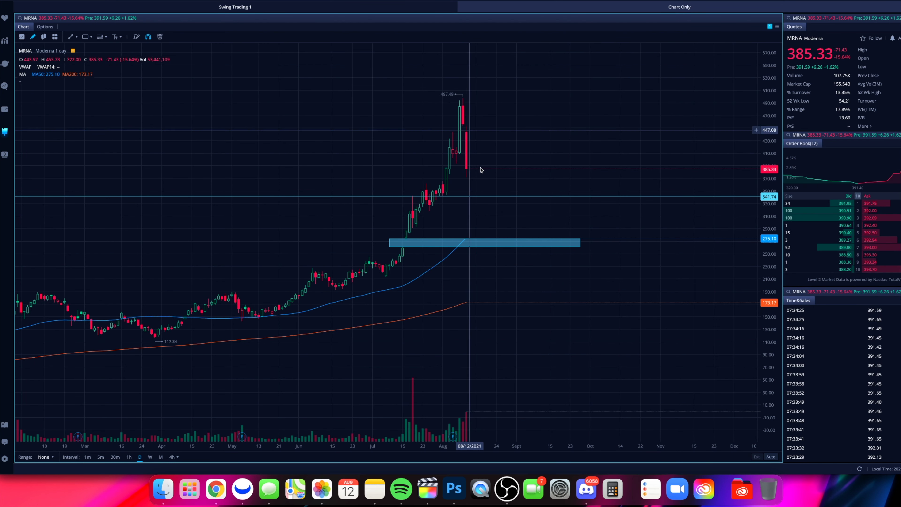
scroll(481, 170, up, 3)
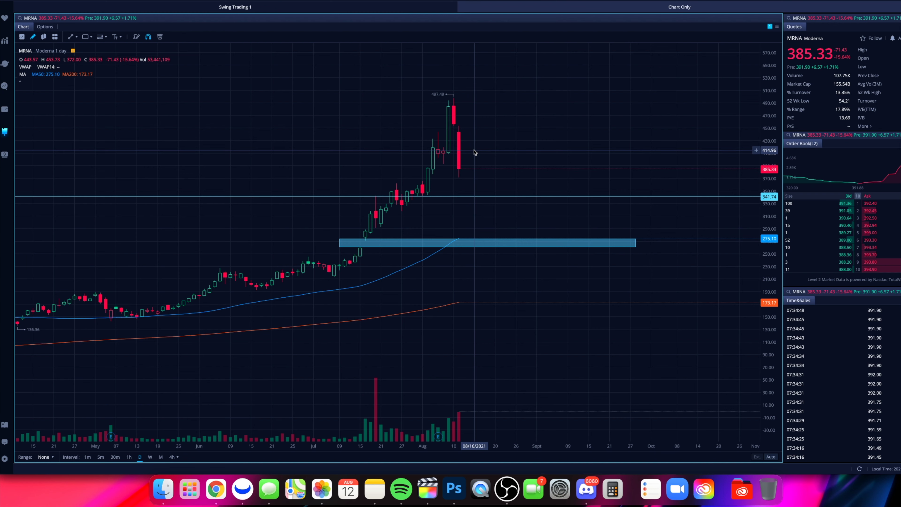
scroll(474, 152, up, 5)
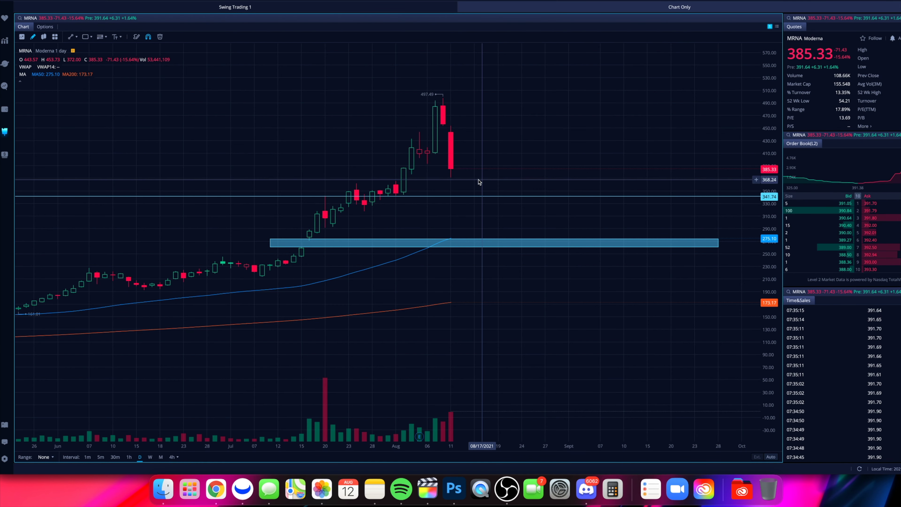
scroll(478, 182, down, 3)
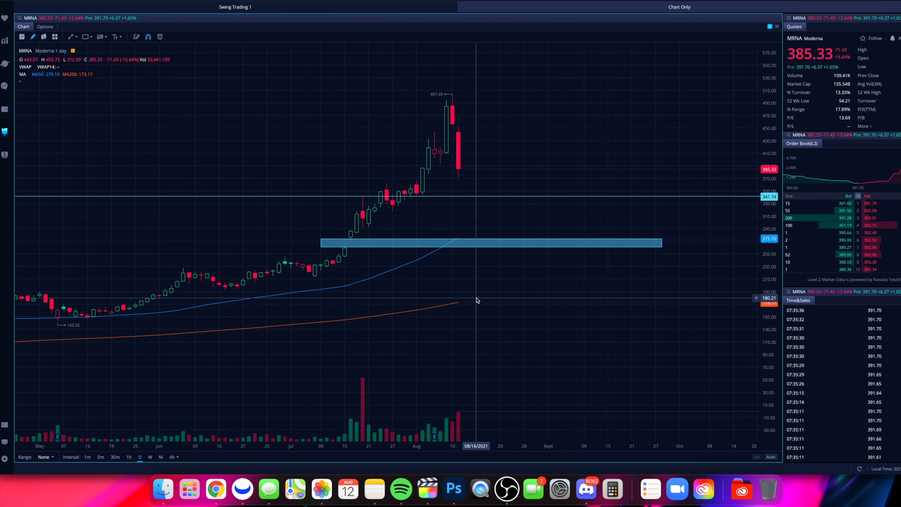
scroll(477, 300, up, 3)
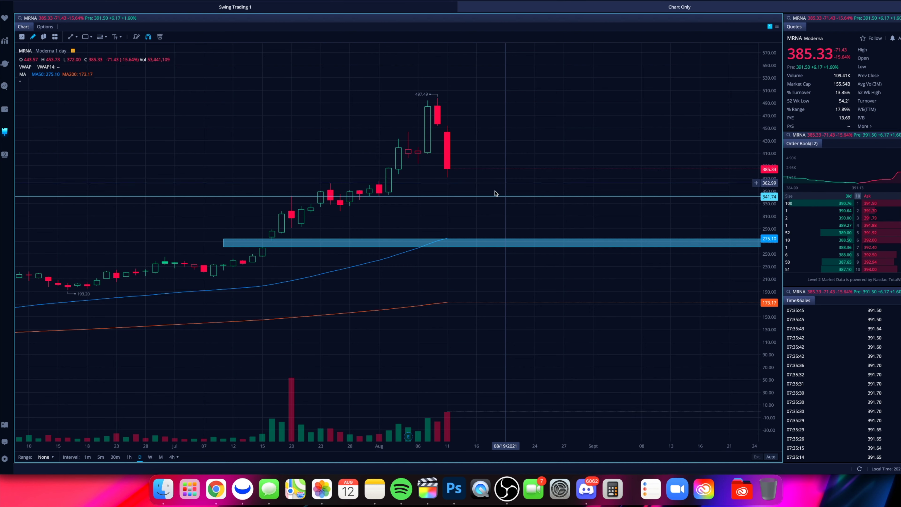
scroll(496, 196, down, 3)
scroll(497, 195, up, 3)
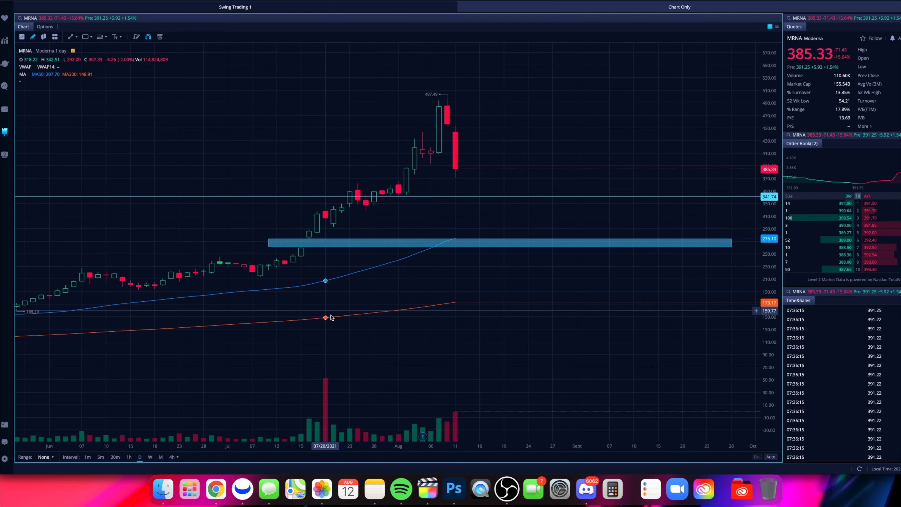
click(479, 195)
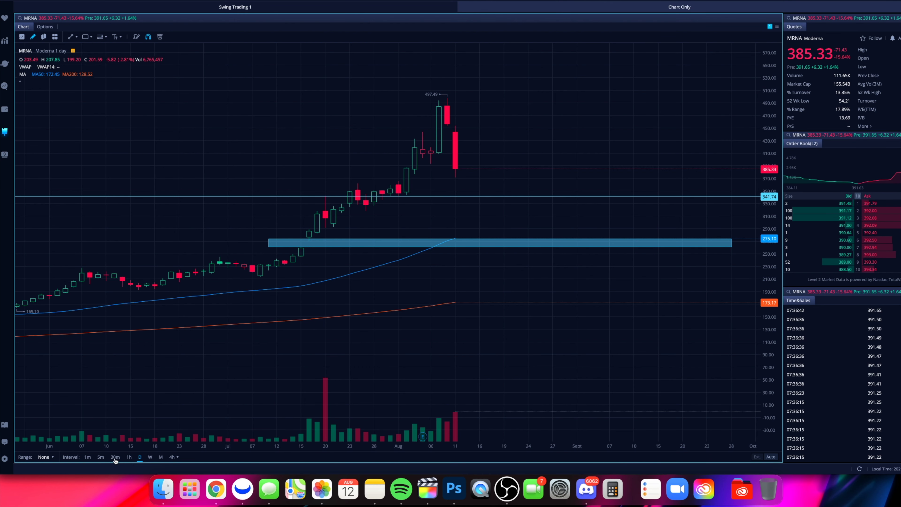
click(87, 457)
- Zoom out and pan the MRNA 1-minute chart to show early trading from about 04:30
scroll(369, 298, down, 5)
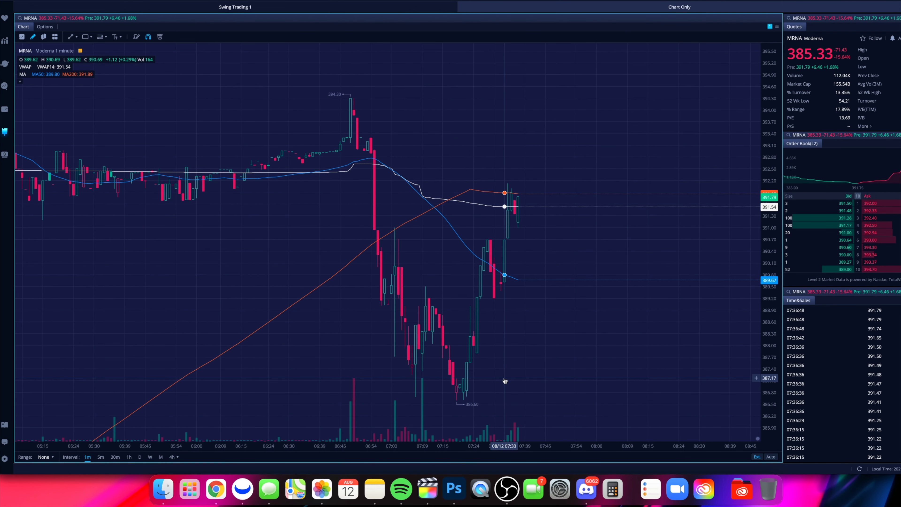
scroll(505, 381, left, 5)
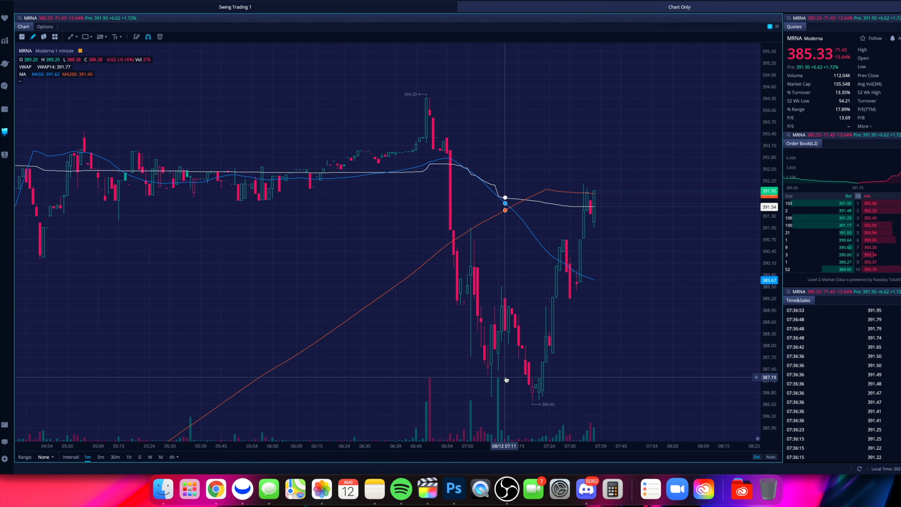
scroll(507, 380, down, 3)
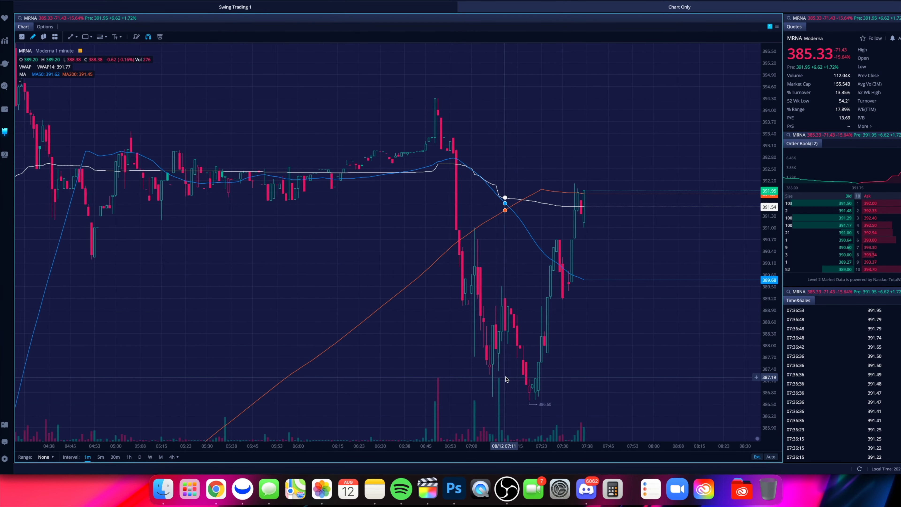
scroll(506, 380, down, 4)
- Return to TipRanks' Moderna forecast page with 9 analyst ratings and a $319.29 average target
key(super+Tab)
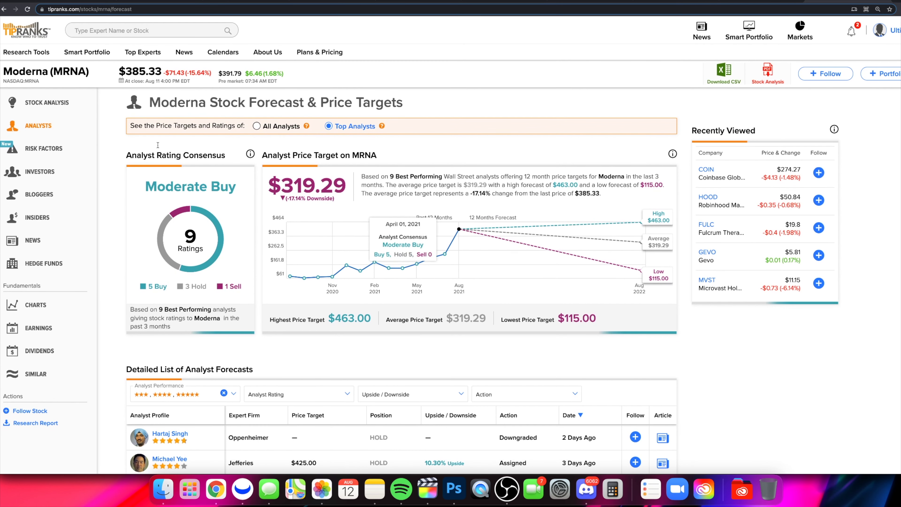